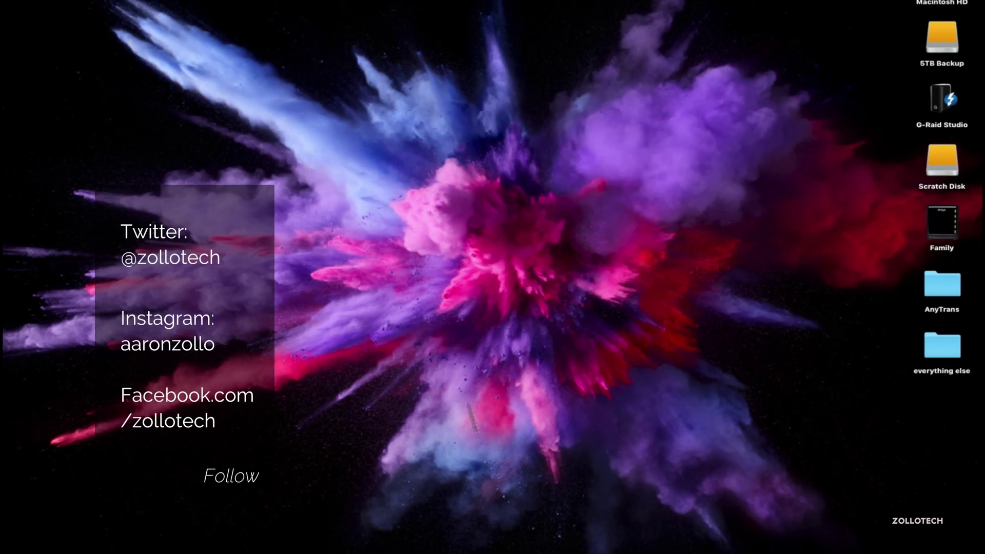
Launch AnyTrans from its Dock icon
{"action": "left_click", "coordinate": [462, 551]}
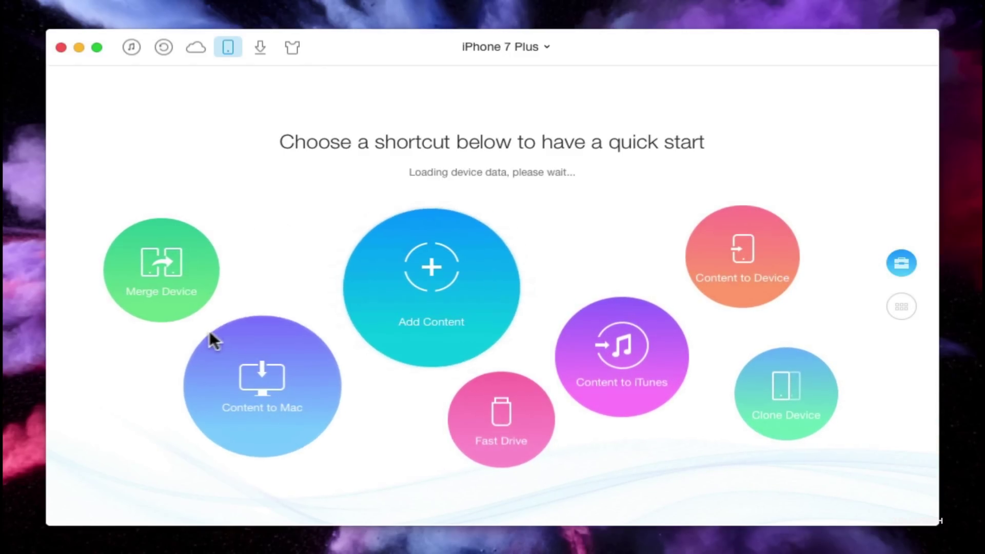
Try Merge Device and dismiss the 'connect at least two iOS devices' alert
{"action": "left_click", "coordinate": [165, 270]}
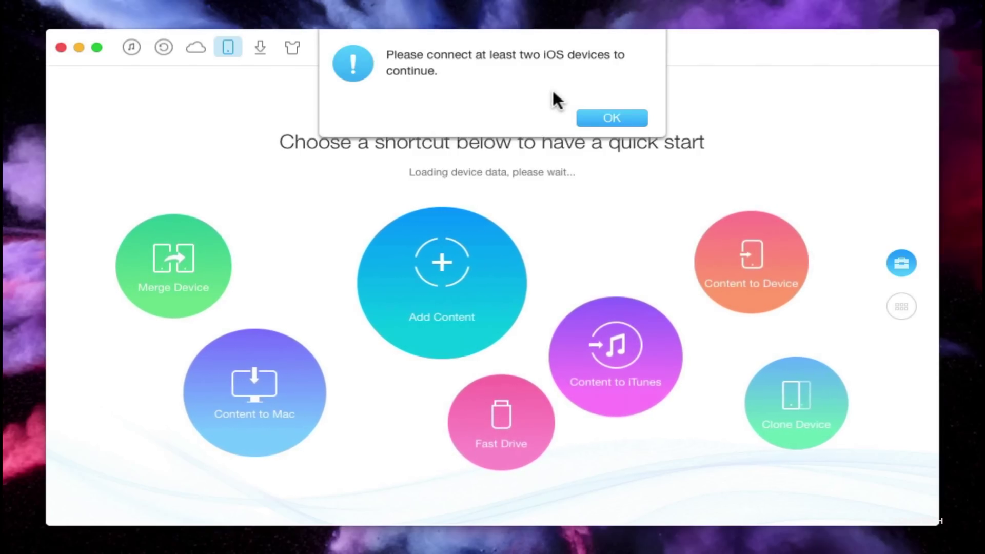
{"action": "left_click", "coordinate": [610, 116]}
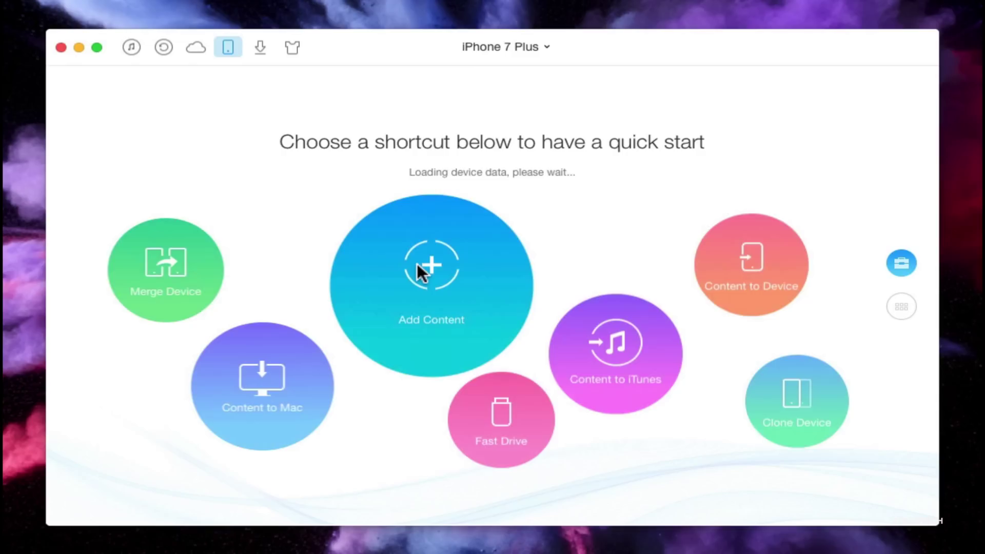
Add the audbos db-01 JPEG image to the iPhone's Fast Drive folder
{"action": "left_click", "coordinate": [504, 413]}
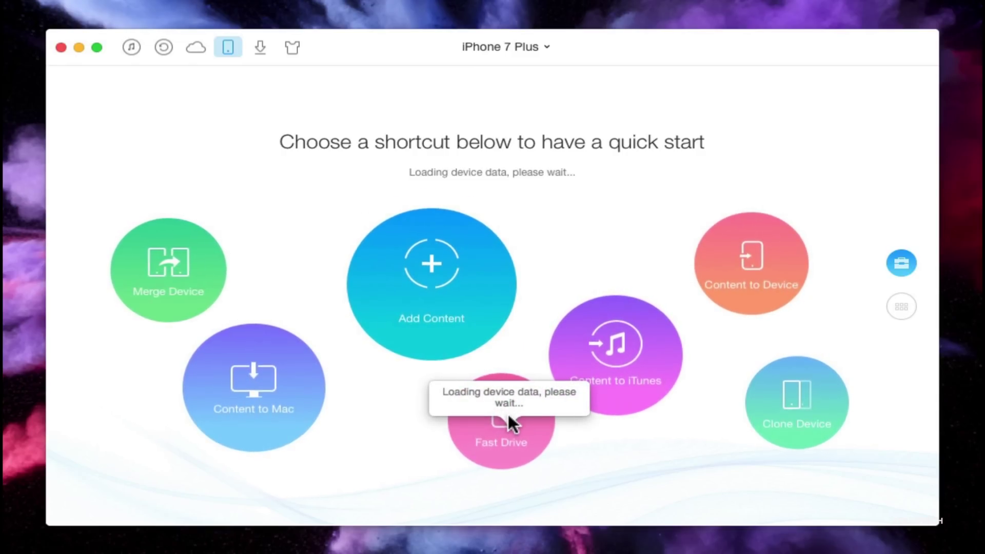
{"action": "left_click", "coordinate": [487, 435]}
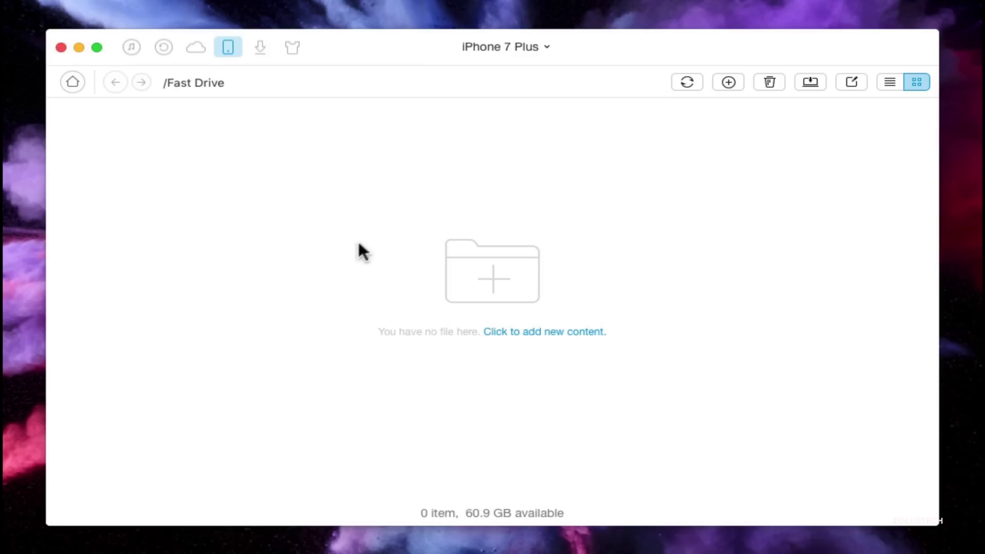
{"action": "left_click", "coordinate": [563, 335]}
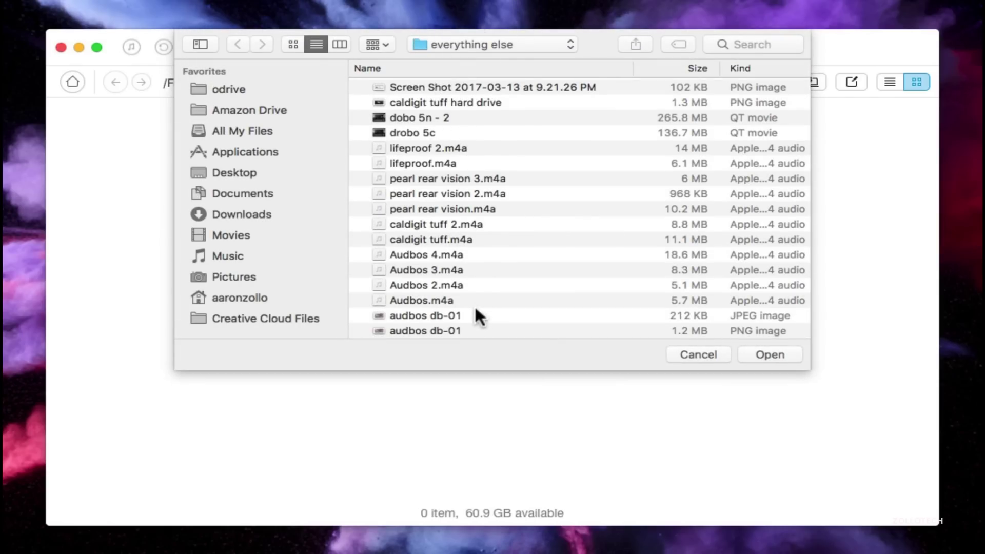
{"action": "left_click", "coordinate": [419, 317]}
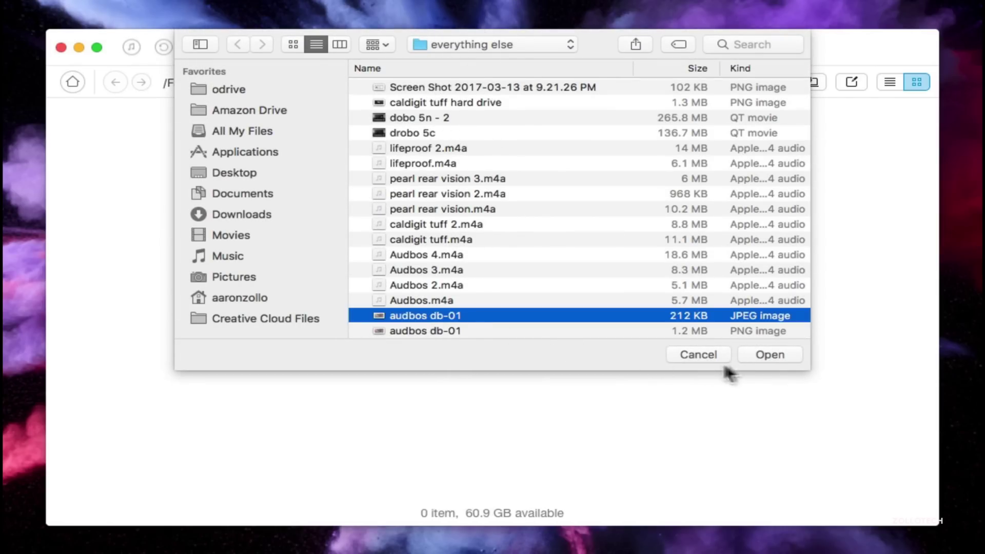
{"action": "left_click", "coordinate": [770, 355]}
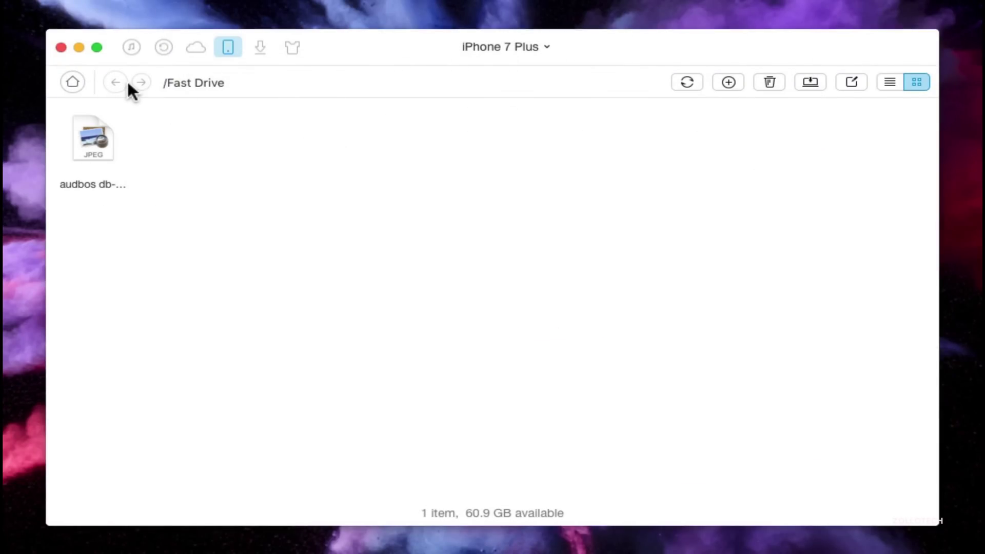
{"action": "left_click", "coordinate": [74, 79]}
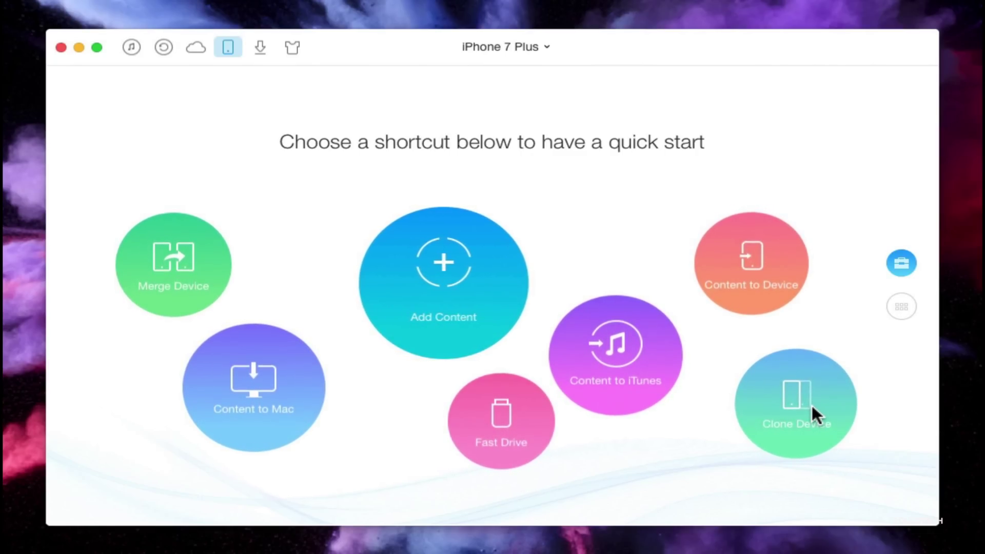
Switch to the category grid and look into the empty File System Storage and Podcasts sections
{"action": "left_click", "coordinate": [906, 309]}
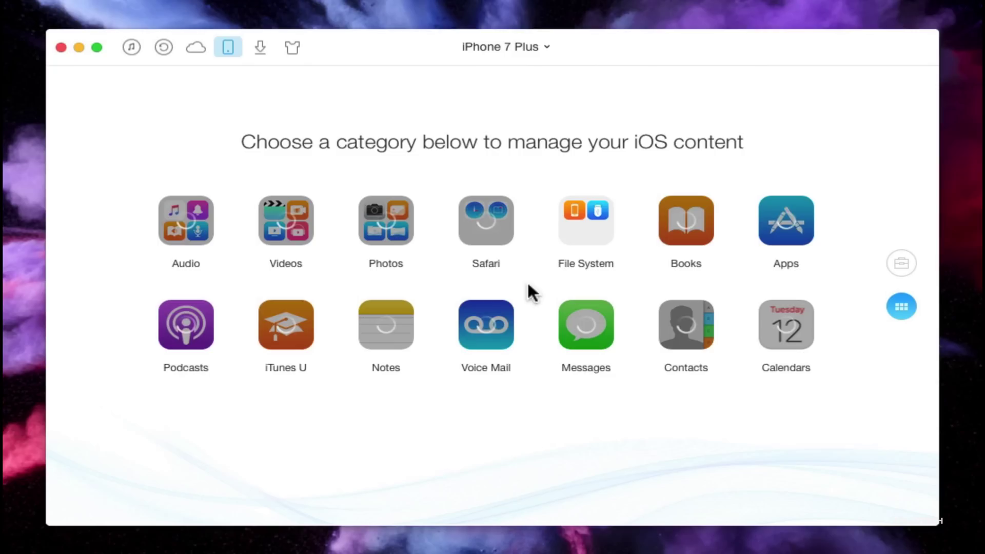
{"action": "left_click", "coordinate": [599, 230]}
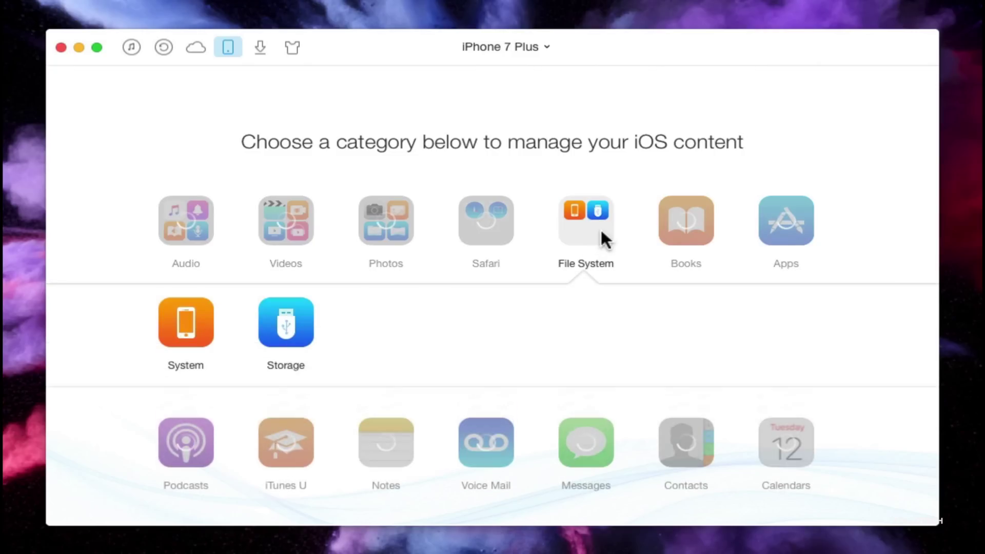
{"action": "left_click", "coordinate": [273, 340]}
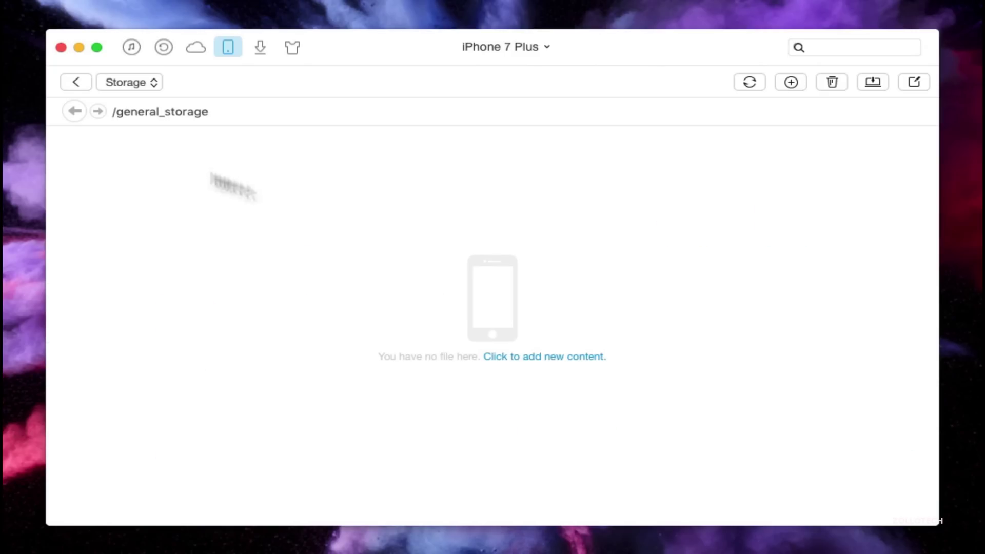
{"action": "left_click", "coordinate": [77, 81]}
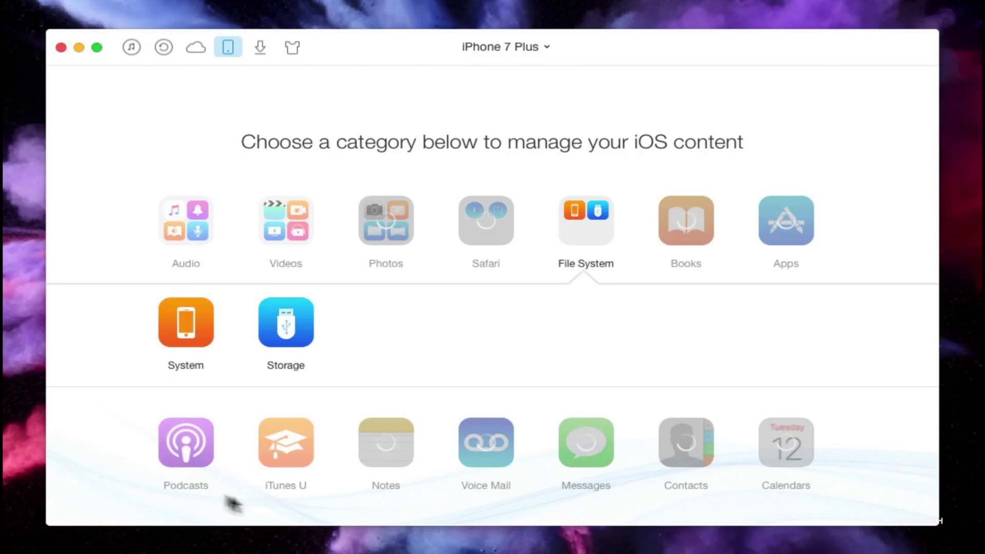
{"action": "left_click", "coordinate": [202, 456]}
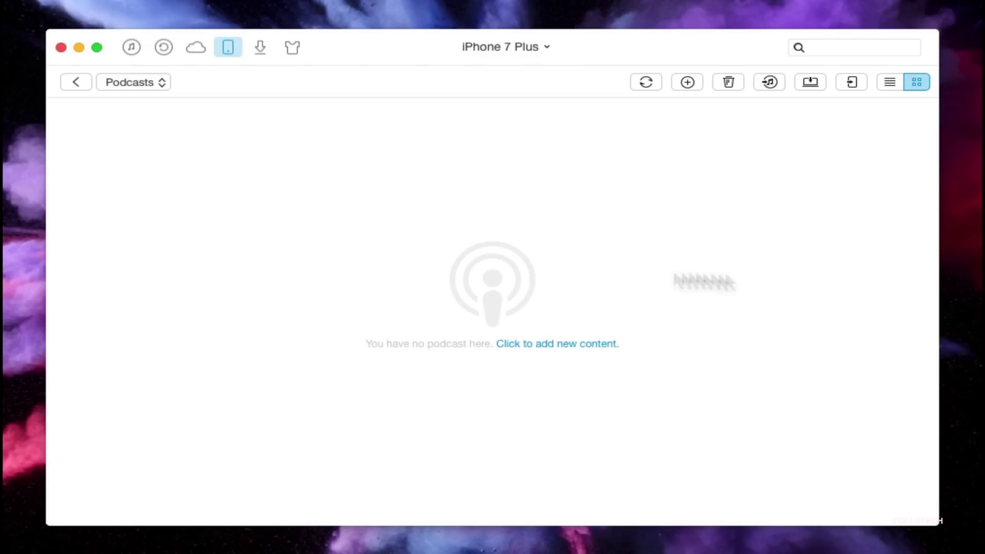
{"action": "left_click", "coordinate": [75, 82]}
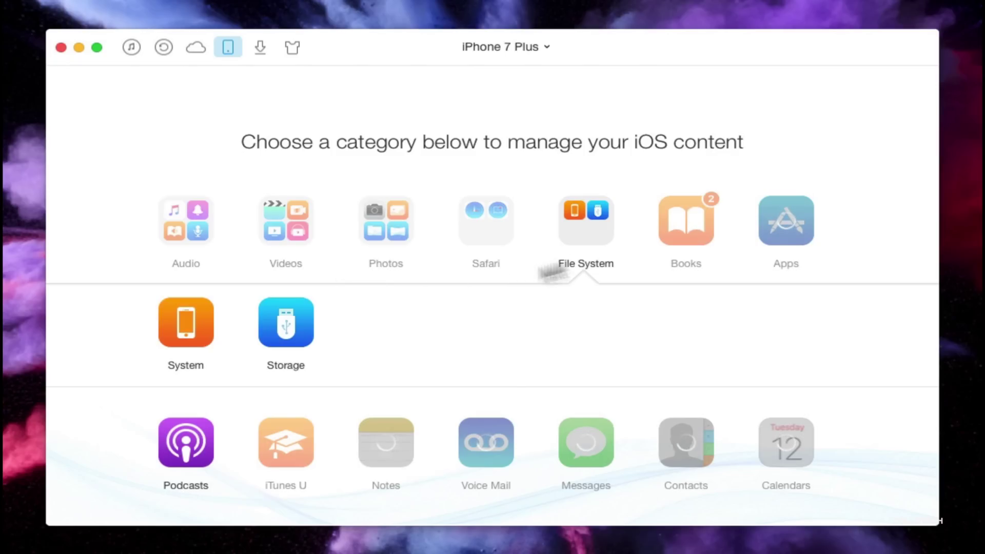
{"action": "left_click", "coordinate": [599, 233]}
Browse the Books, Videos > Movies and Photo Video collections, returning to the overview each time
{"action": "left_click", "coordinate": [690, 224]}
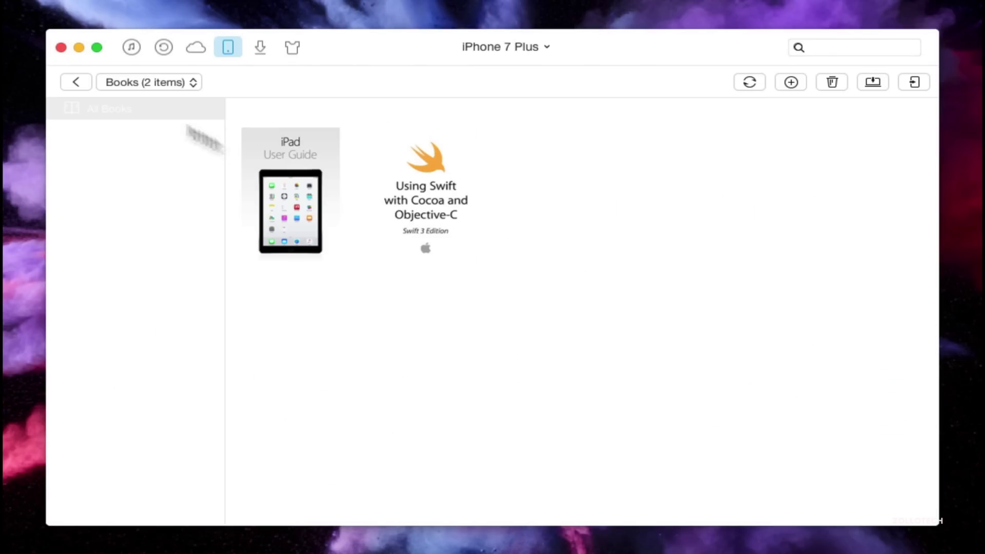
{"action": "left_click", "coordinate": [76, 80]}
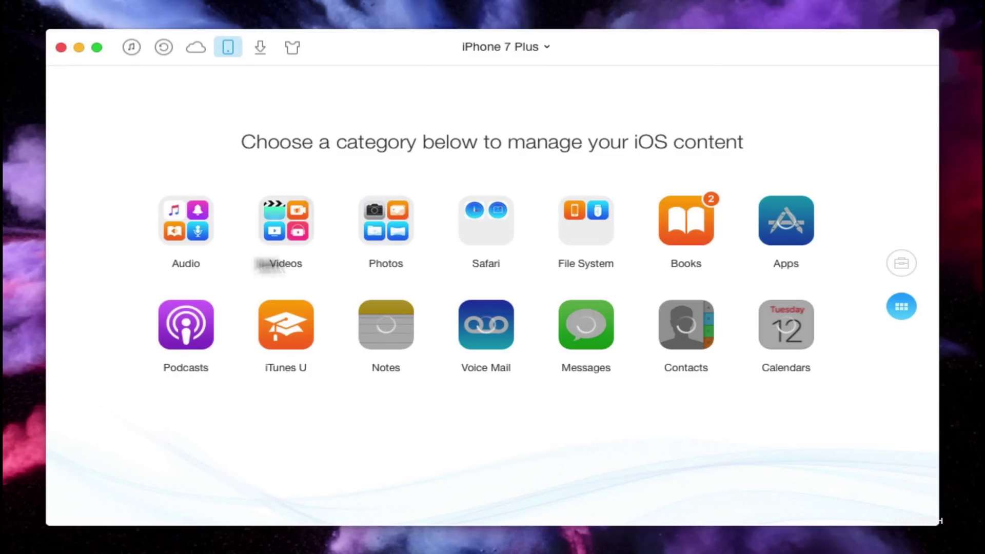
{"action": "left_click", "coordinate": [271, 232]}
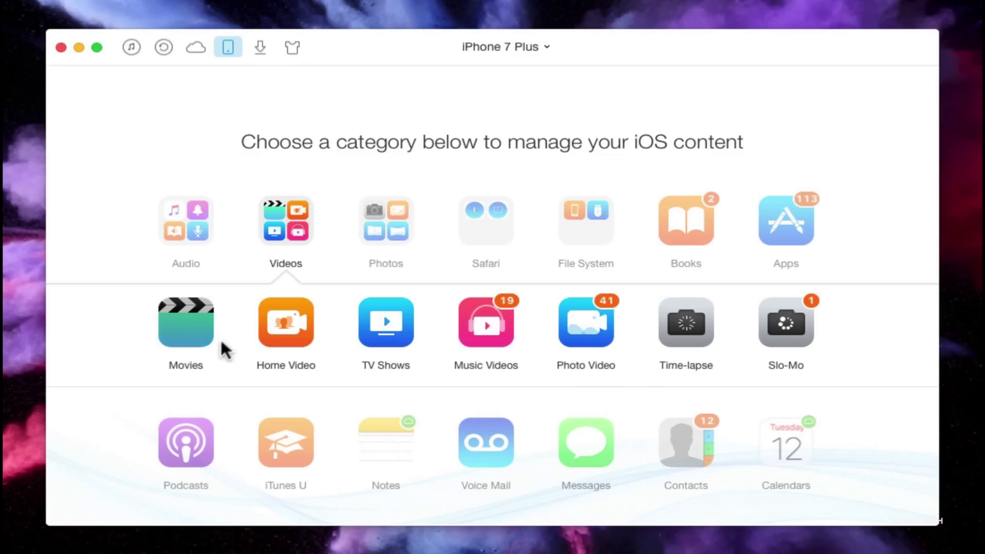
{"action": "left_click", "coordinate": [192, 340]}
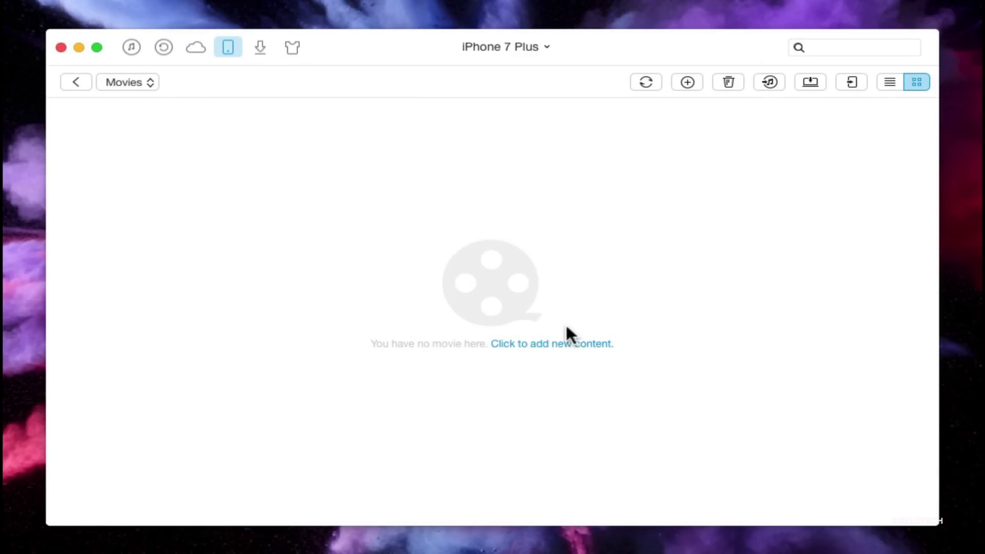
{"action": "left_click", "coordinate": [66, 82]}
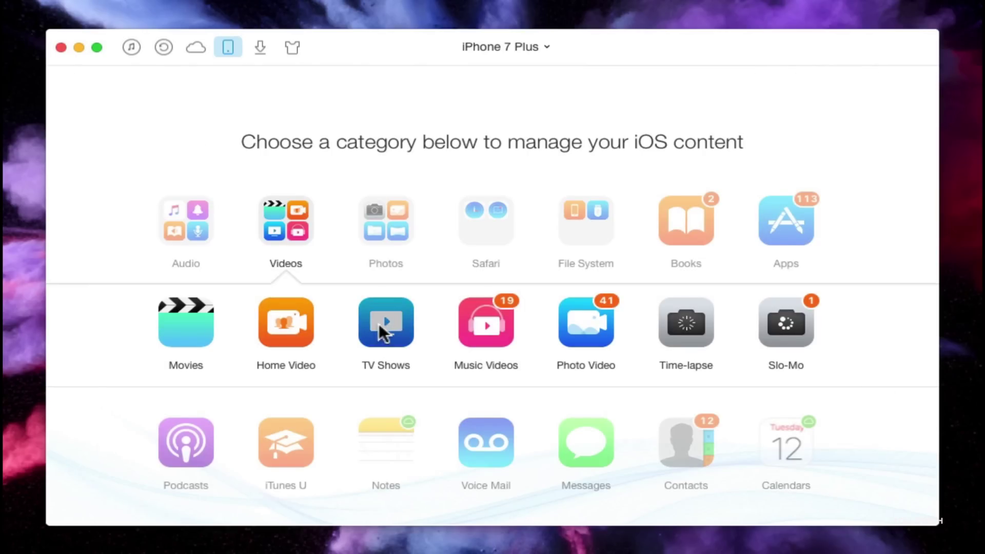
{"action": "left_click", "coordinate": [605, 329]}
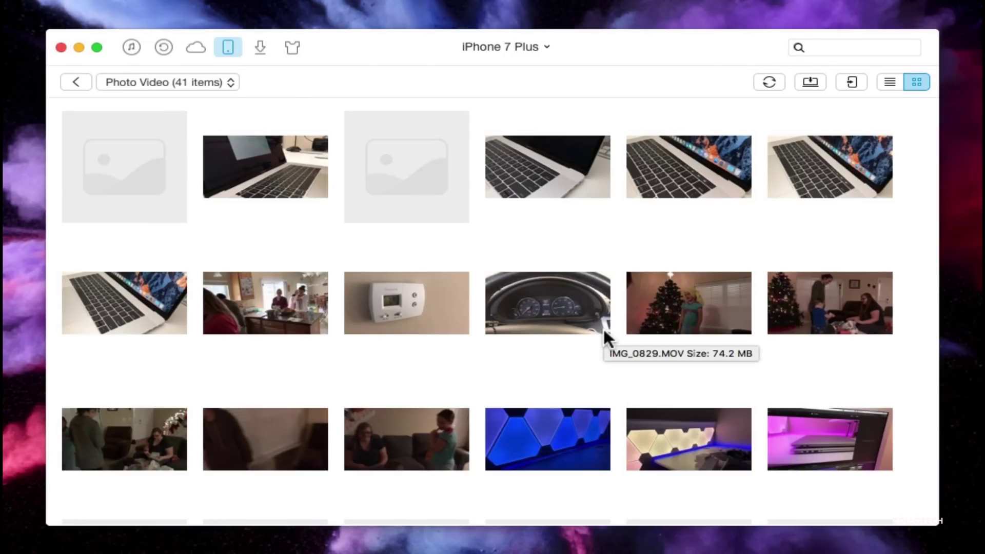
{"action": "left_click", "coordinate": [76, 81]}
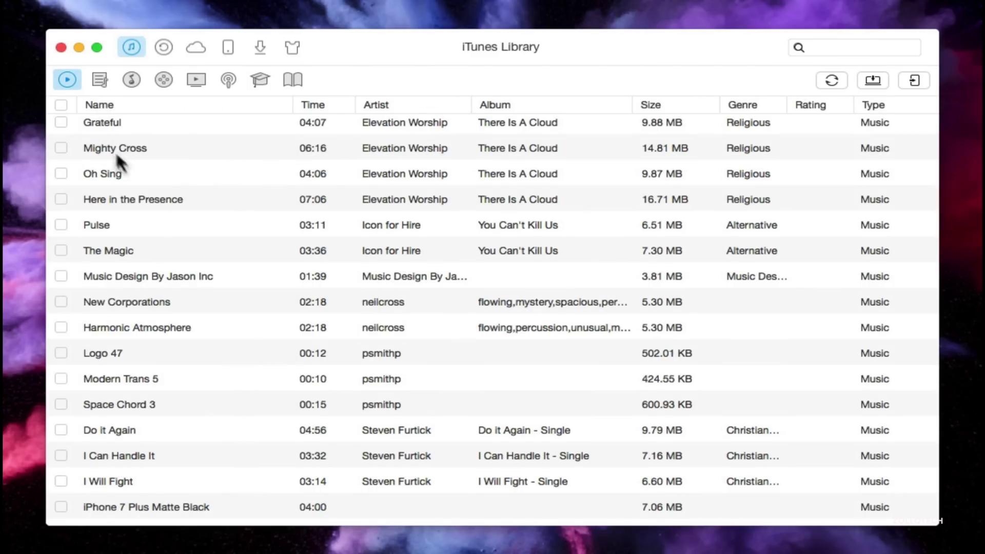
Export the Oh Sing track from the iTunes Library to the Desktop
{"action": "left_click", "coordinate": [61, 173]}
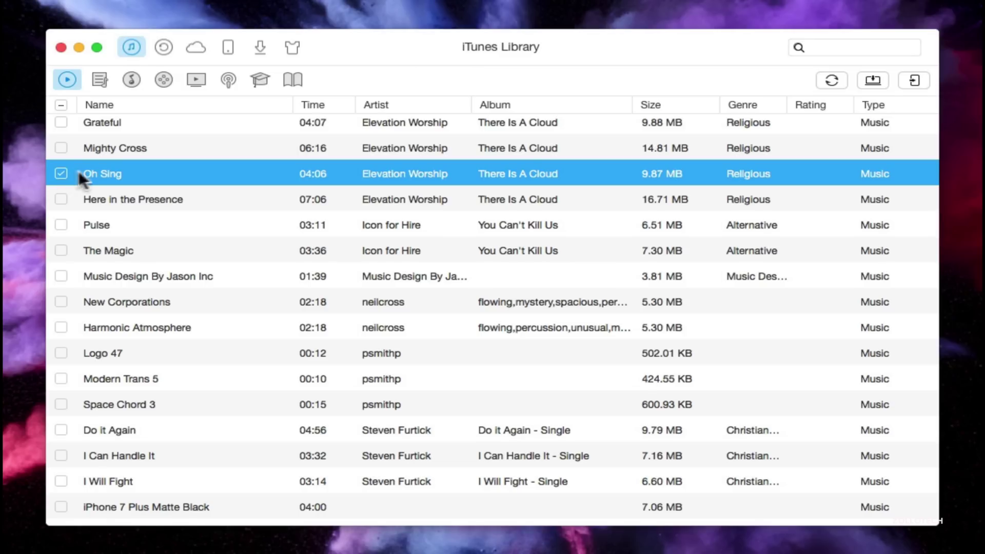
{"action": "left_click", "coordinate": [873, 80]}
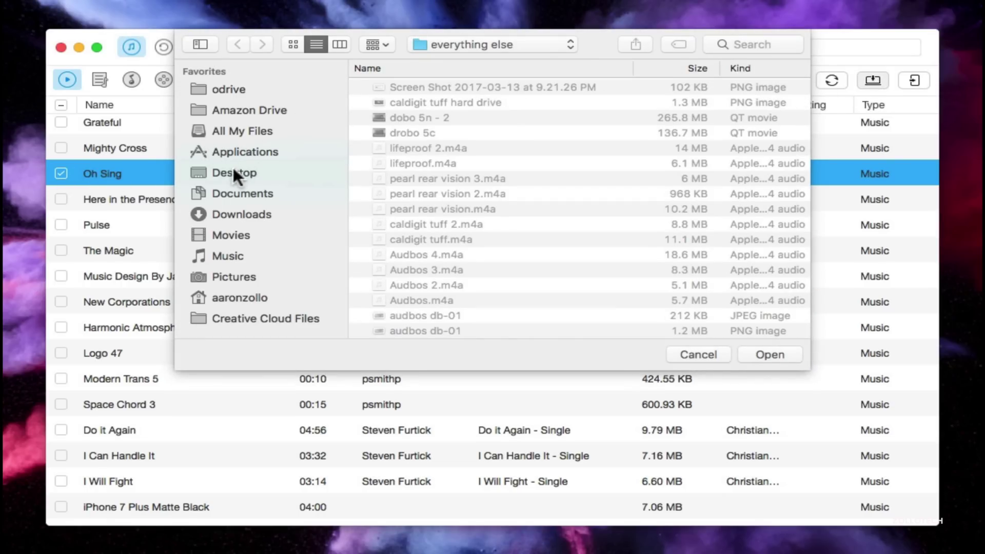
{"action": "left_click", "coordinate": [235, 174]}
{"action": "left_click", "coordinate": [773, 353]}
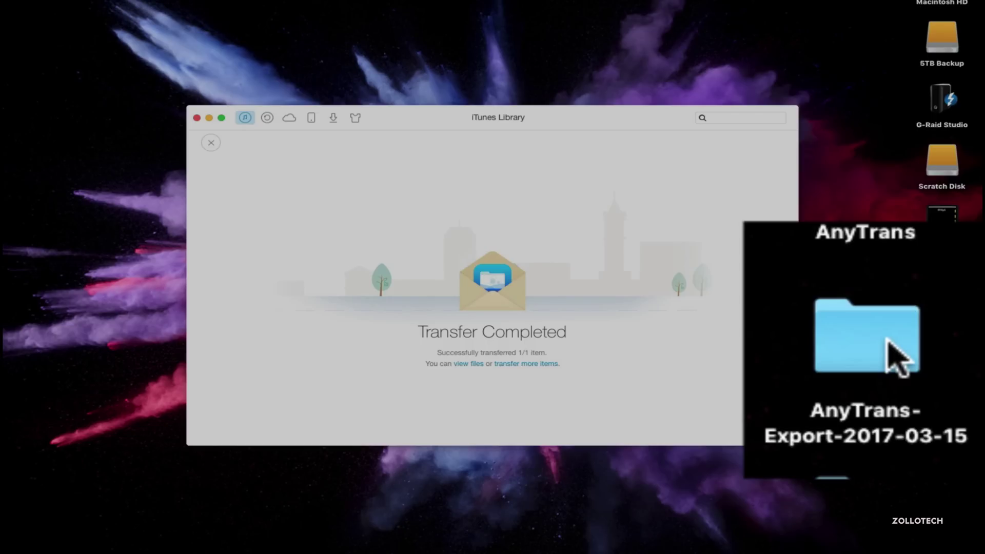
Verify Oh Sing.mp3 in AnyTrans-Export > All Media, then return to the music list
{"action": "double_click", "coordinate": [954, 351]}
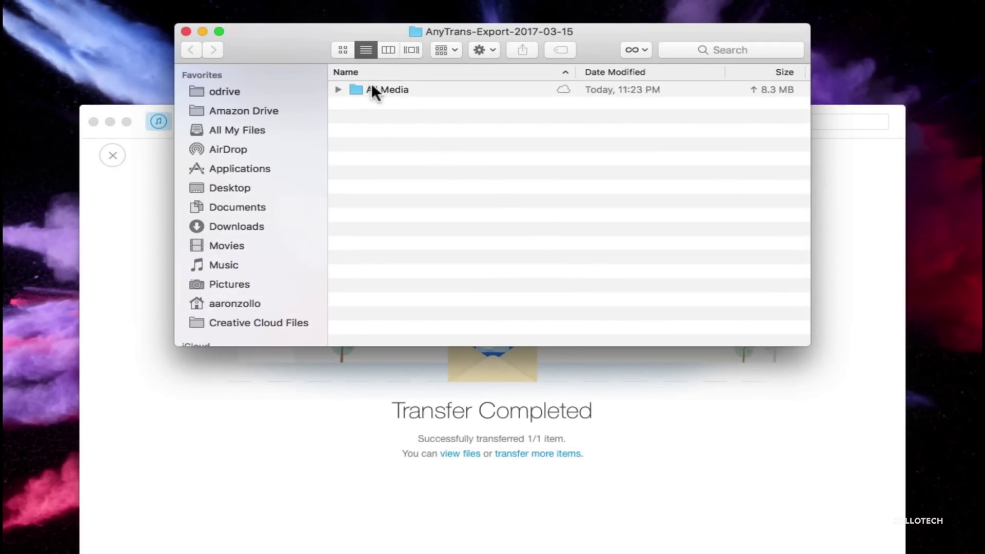
{"action": "double_click", "coordinate": [372, 88]}
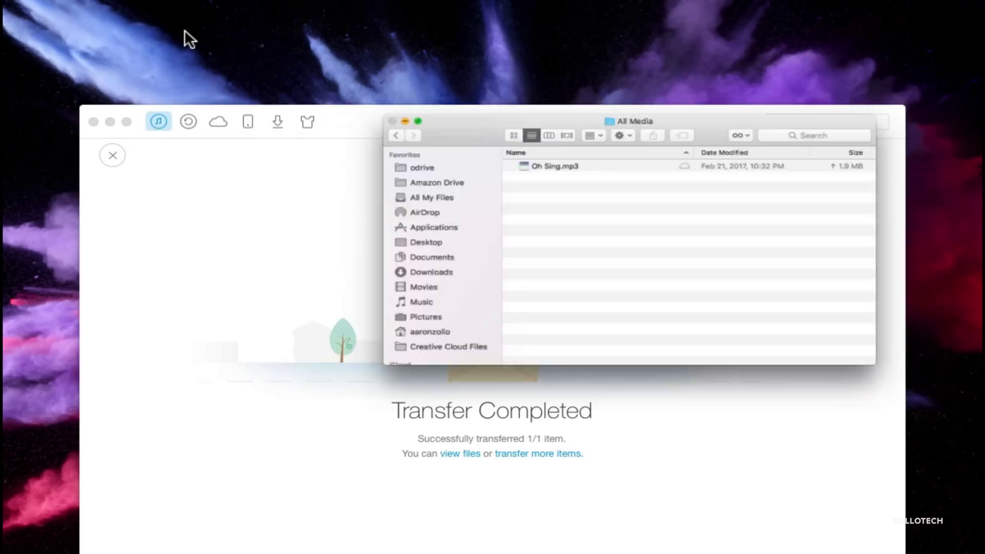
{"action": "left_click", "coordinate": [186, 32]}
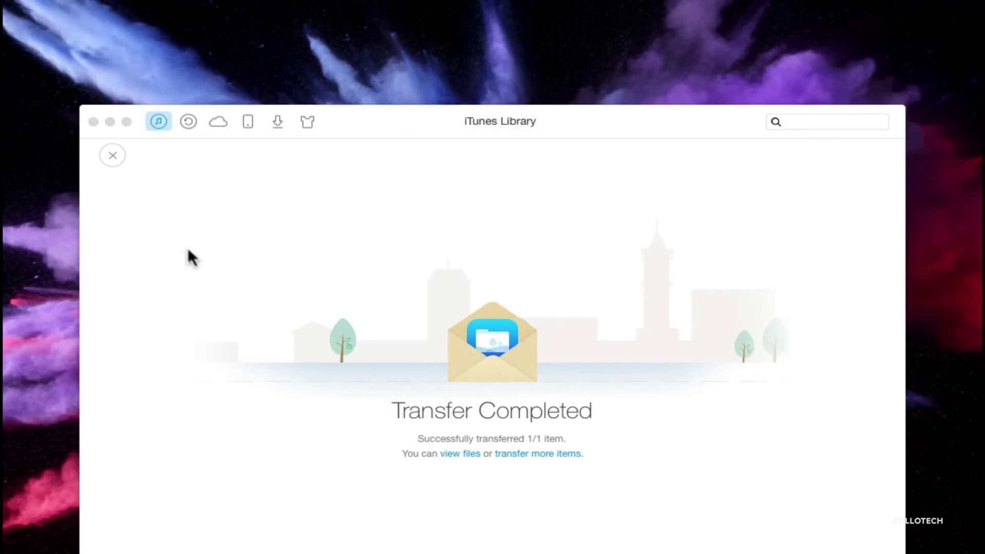
{"action": "left_click", "coordinate": [113, 155]}
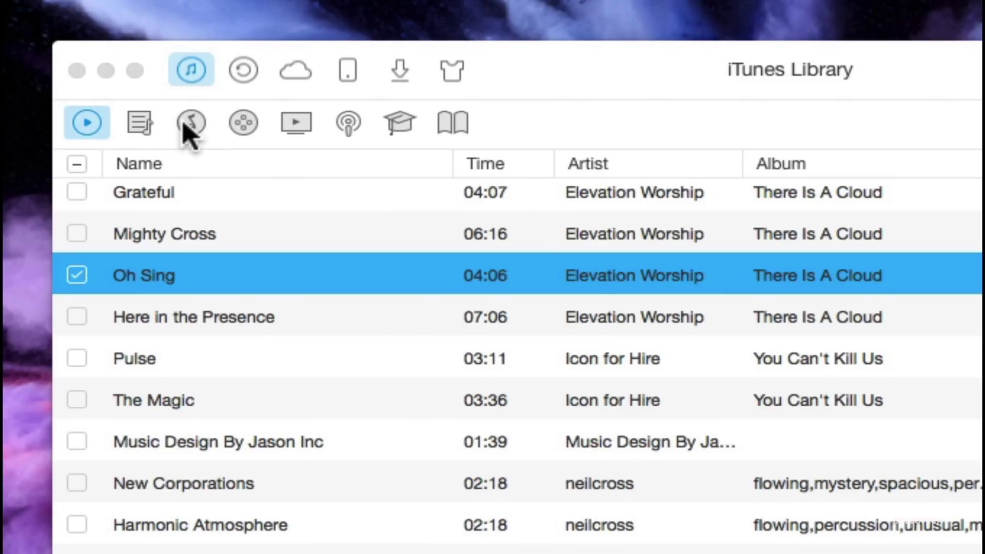
{"action": "left_click", "coordinate": [189, 132]}
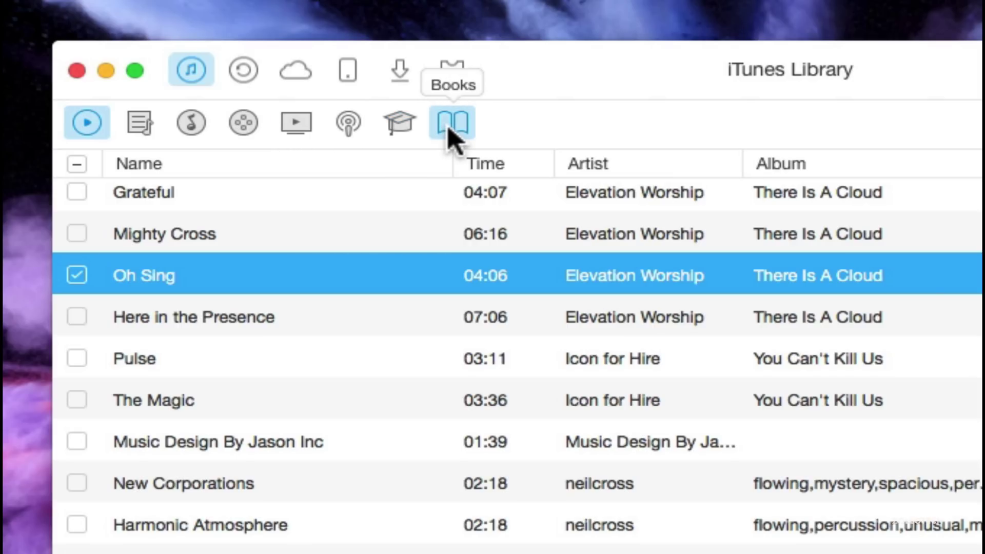
Open the iPhone's iTunes backup, browse SystemPreferencesDomain > SystemConfiguration, then back to the top level
{"action": "left_click", "coordinate": [237, 71]}
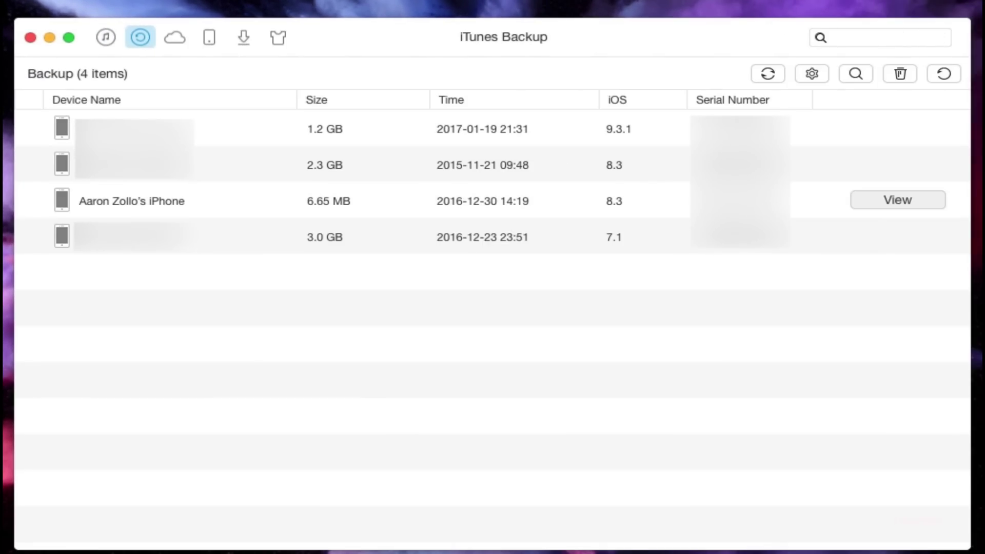
{"action": "left_click", "coordinate": [898, 200]}
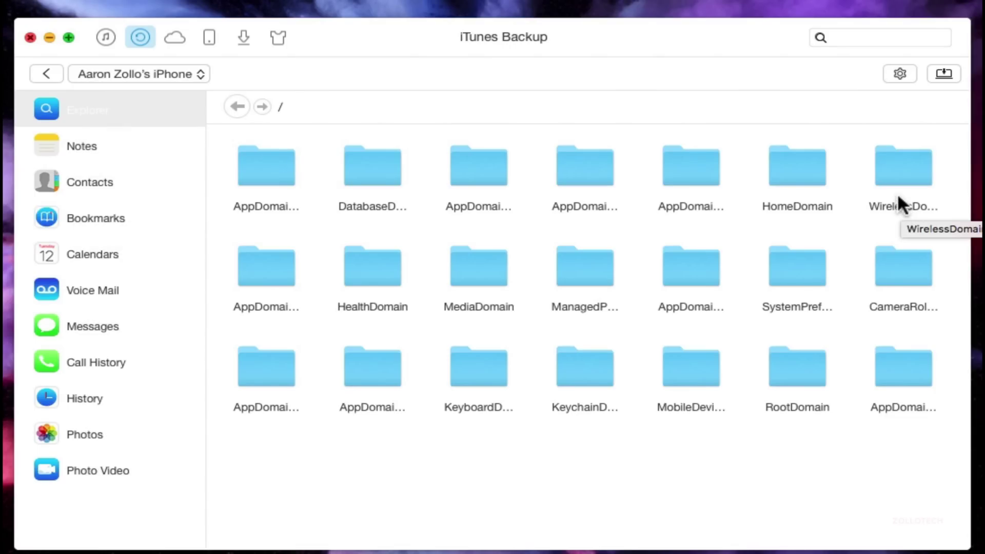
{"action": "double_click", "coordinate": [807, 270]}
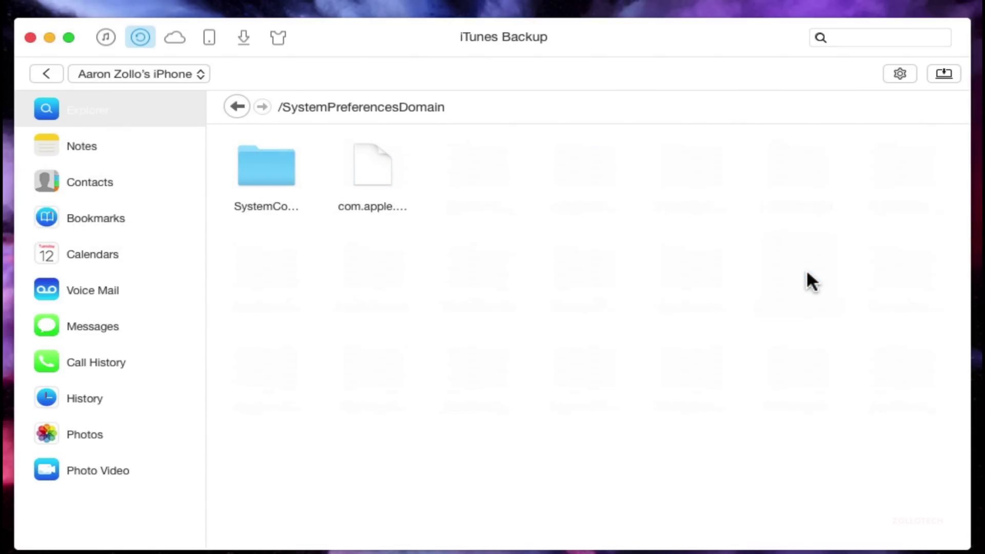
{"action": "left_click", "coordinate": [245, 169]}
{"action": "double_click", "coordinate": [245, 167]}
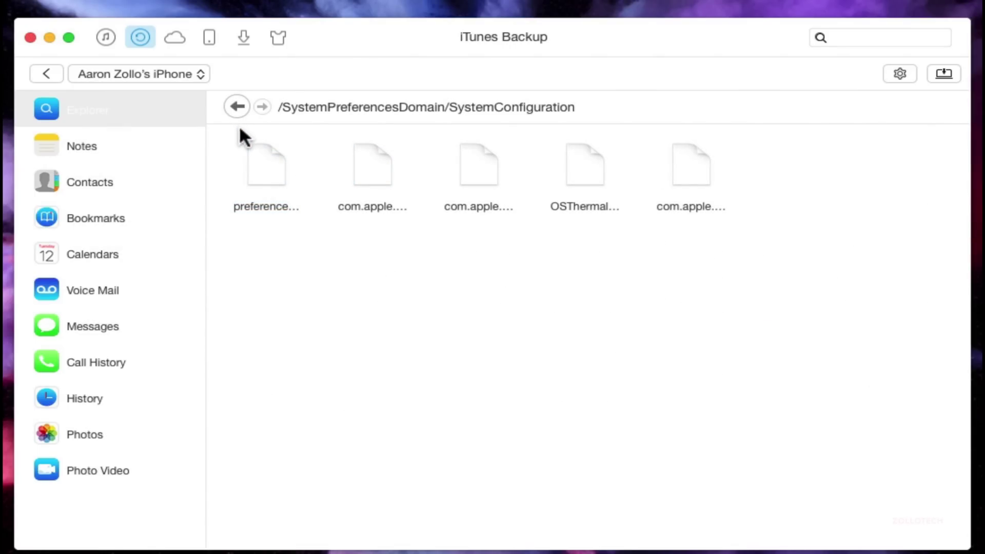
{"action": "left_click", "coordinate": [237, 106]}
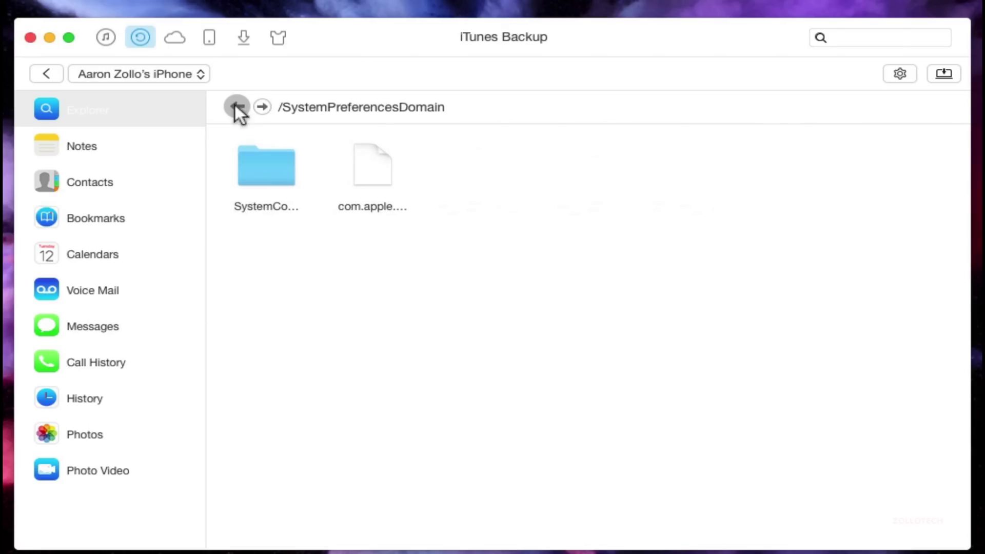
{"action": "left_click", "coordinate": [236, 106]}
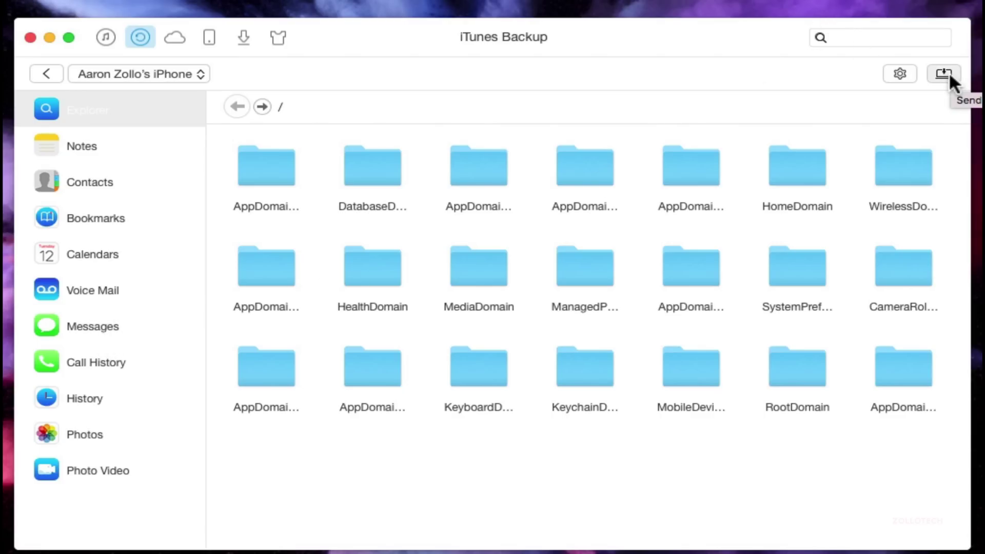
{"action": "left_click", "coordinate": [900, 73]}
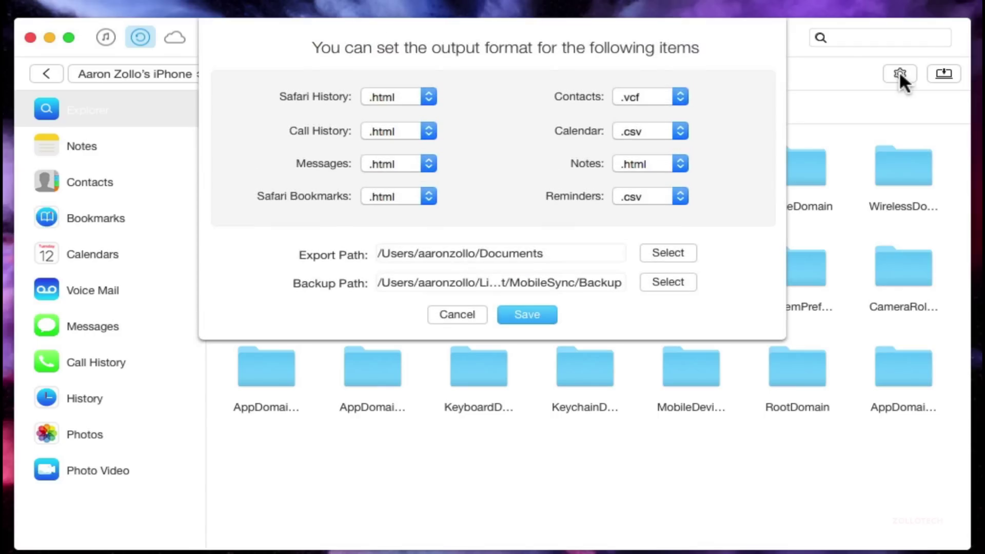
{"action": "left_click", "coordinate": [424, 101]}
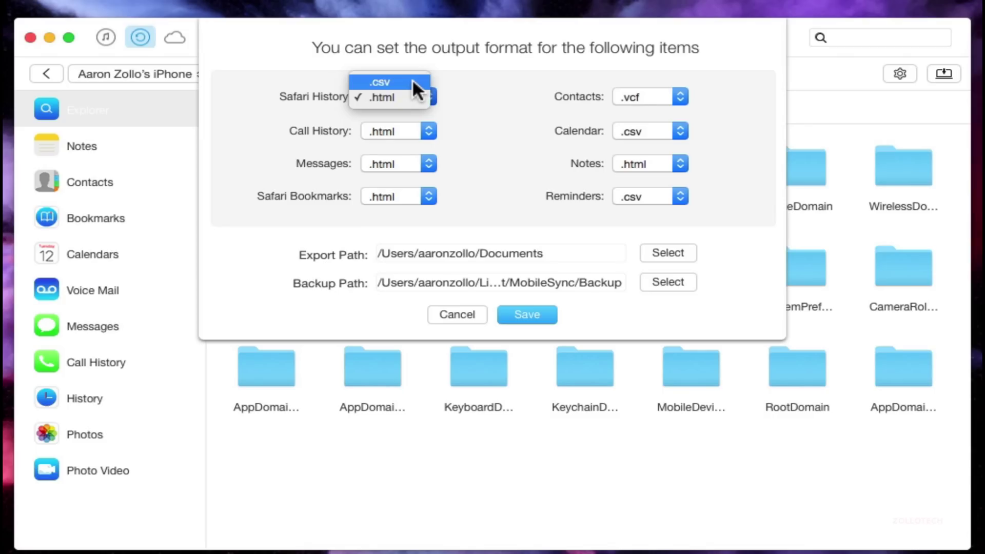
{"action": "left_click", "coordinate": [492, 90]}
{"action": "left_click", "coordinate": [630, 96]}
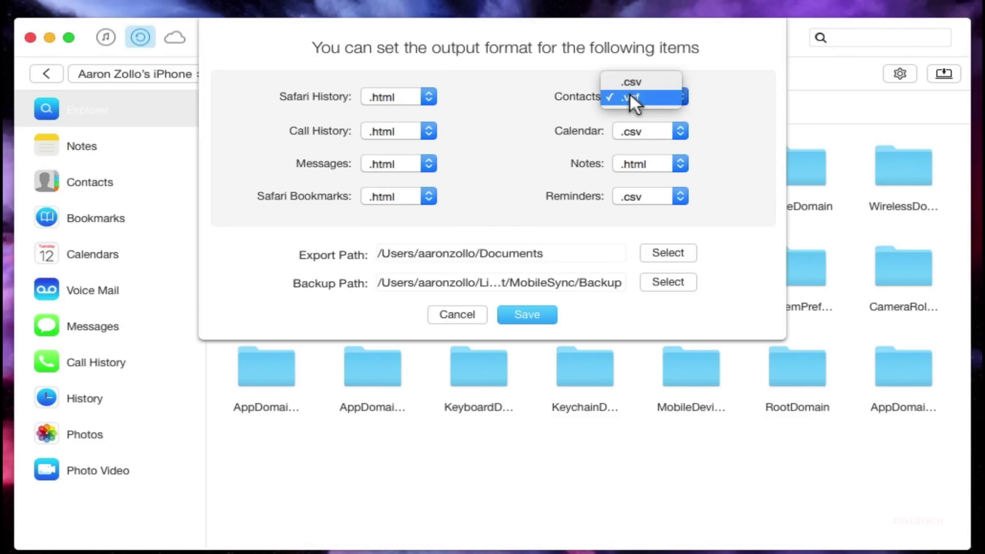
{"action": "left_click", "coordinate": [713, 94]}
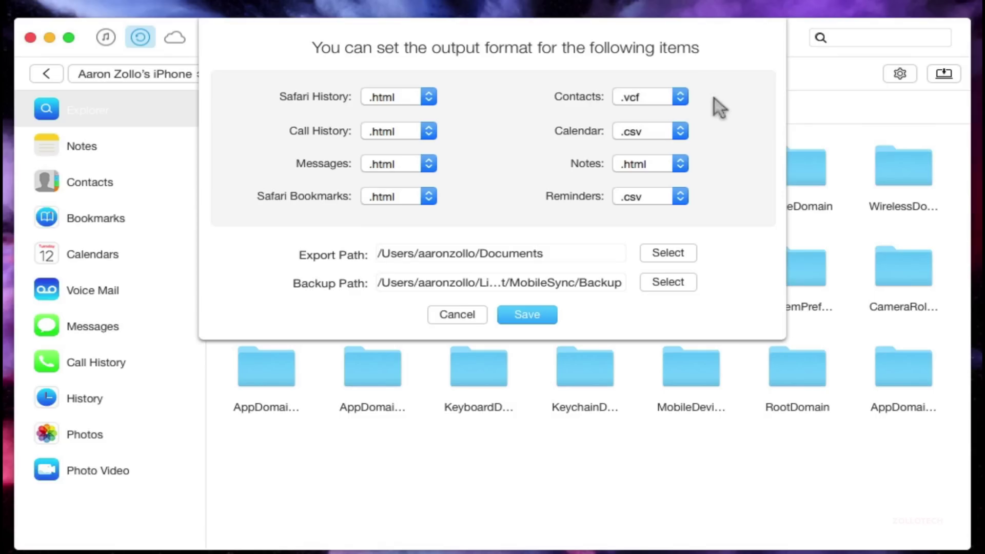
{"action": "left_click", "coordinate": [669, 165]}
{"action": "left_click", "coordinate": [712, 145]}
{"action": "left_click", "coordinate": [445, 311]}
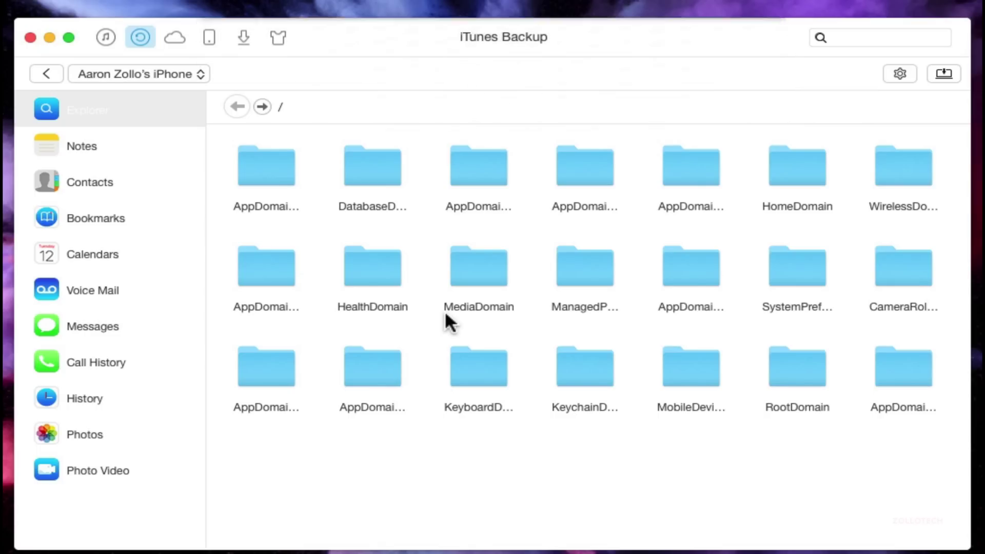
Open iCloud Content and sign in with the Apple ID
{"action": "left_click", "coordinate": [178, 36]}
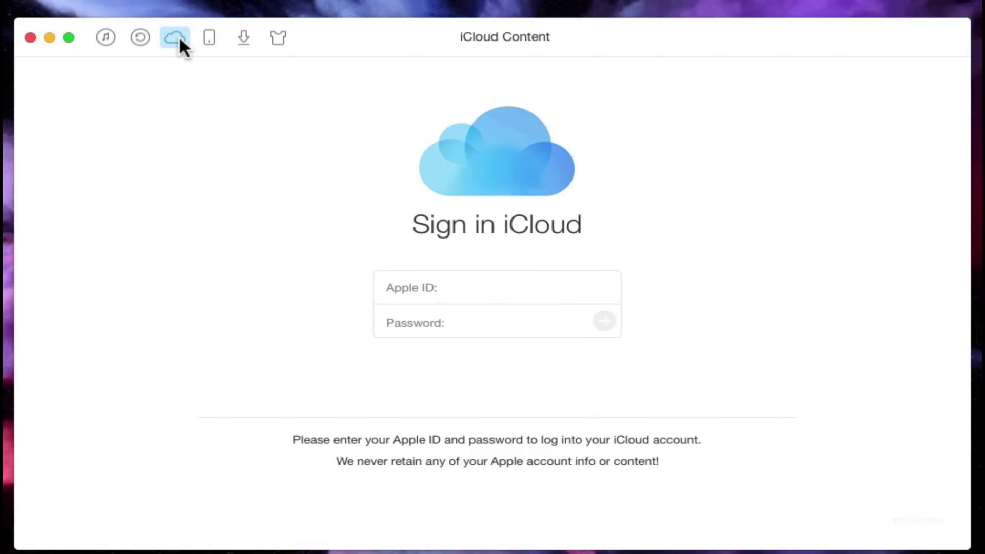
{"action": "left_click", "coordinate": [482, 287]}
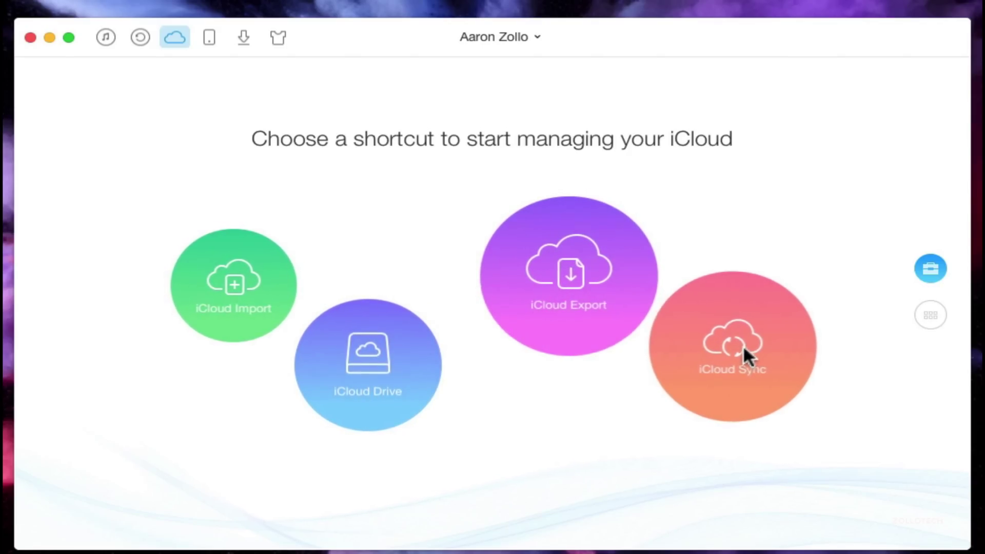
{"action": "scroll", "coordinate": [744, 349], "scroll_direction": "down", "scroll_amount": 3}
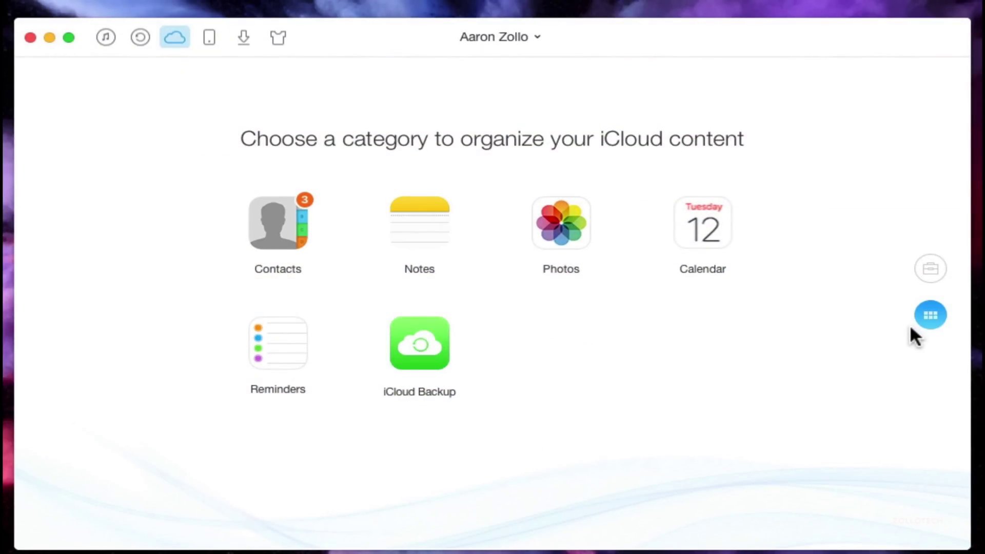
Toggle between the iCloud shortcuts and category views, then open iCloud Drive
{"action": "left_click", "coordinate": [935, 272]}
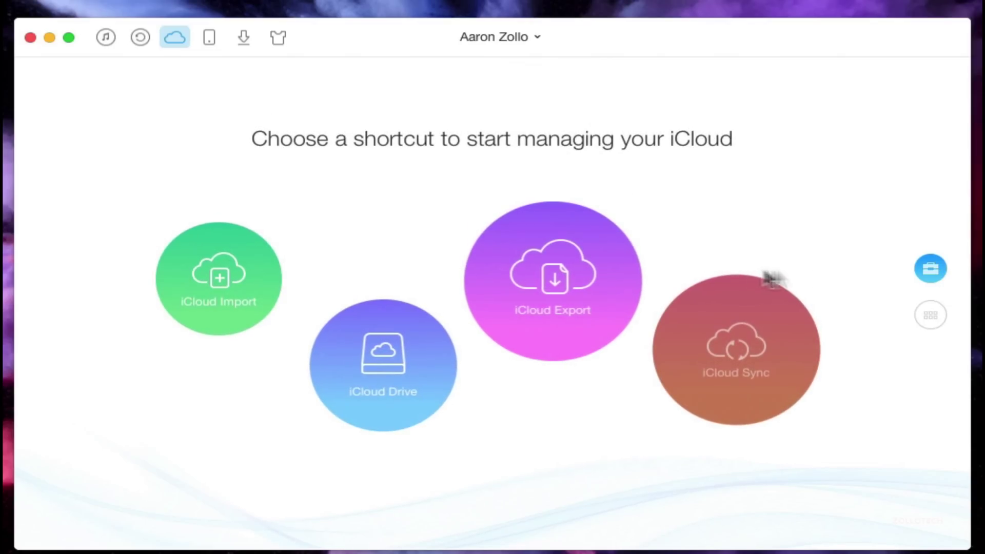
{"action": "left_click", "coordinate": [939, 315]}
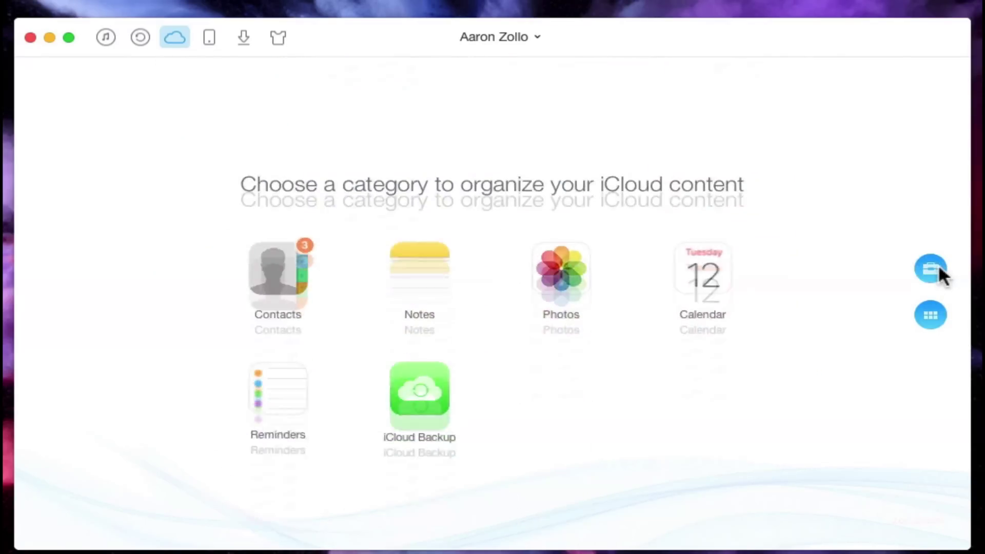
{"action": "left_click", "coordinate": [939, 268]}
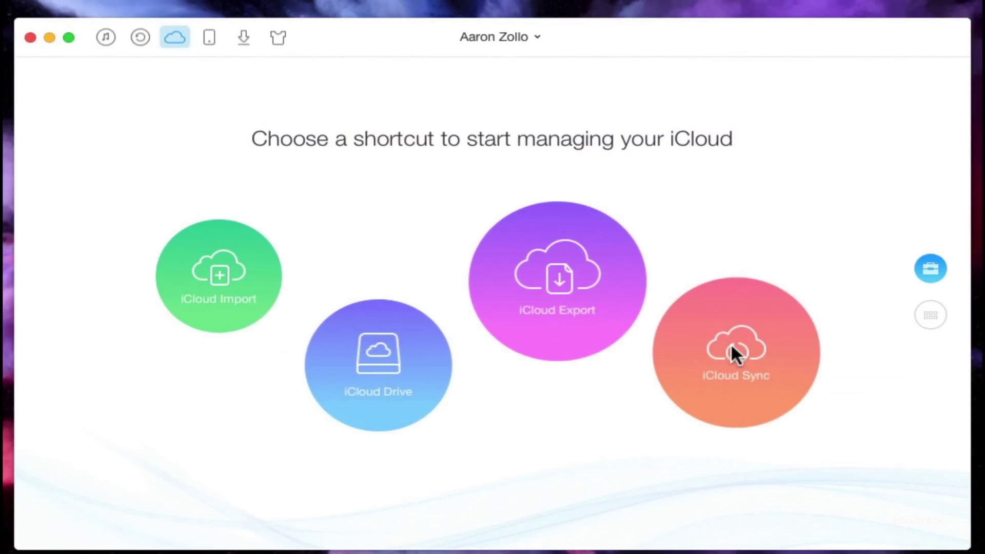
{"action": "left_click", "coordinate": [420, 354]}
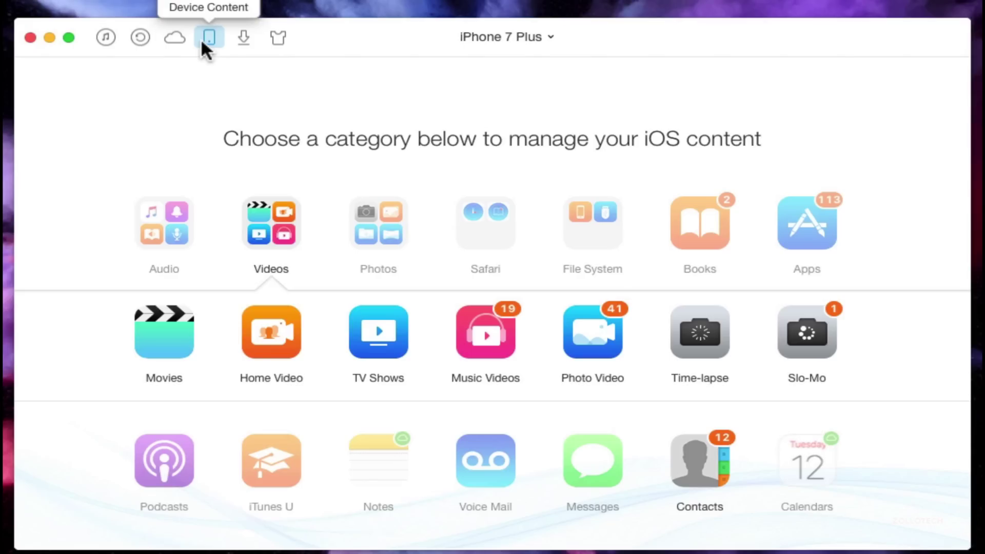
Open the Video Download page from the toolbar
{"action": "left_click", "coordinate": [247, 36]}
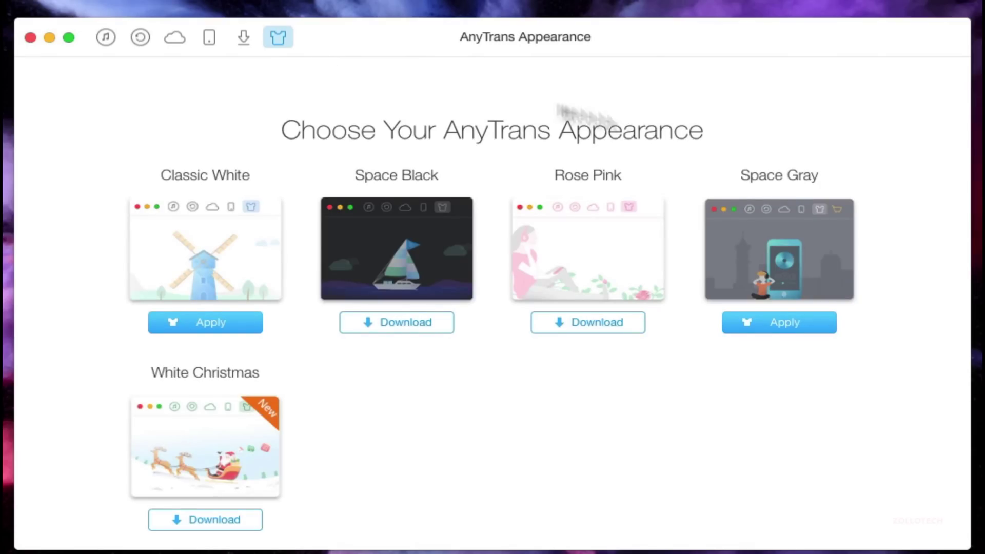
Apply Space Gray from the Appearance theme list
{"action": "left_click", "coordinate": [784, 317]}
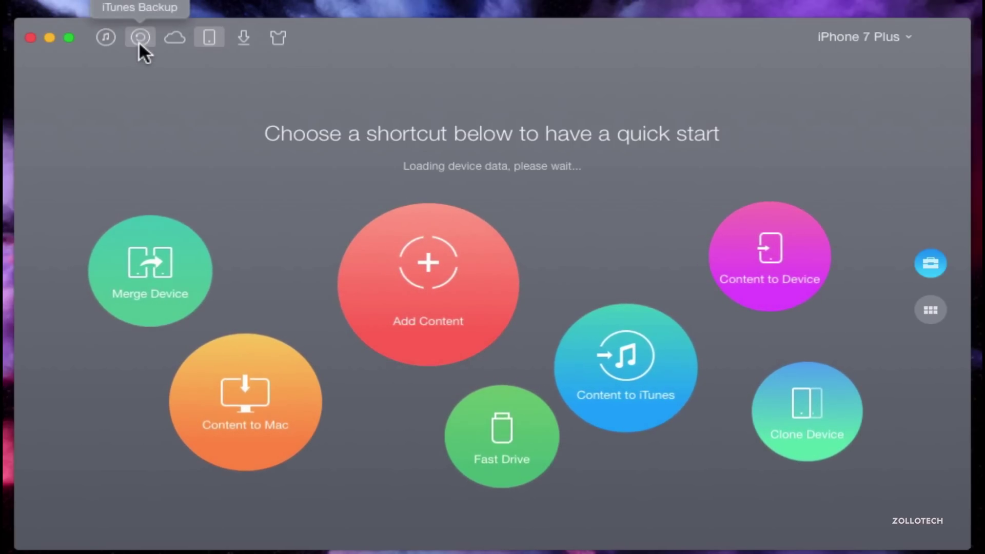
Open the device list to see the iPhone 7 Plus is checked with 60.9 GB free
{"action": "left_click", "coordinate": [902, 36]}
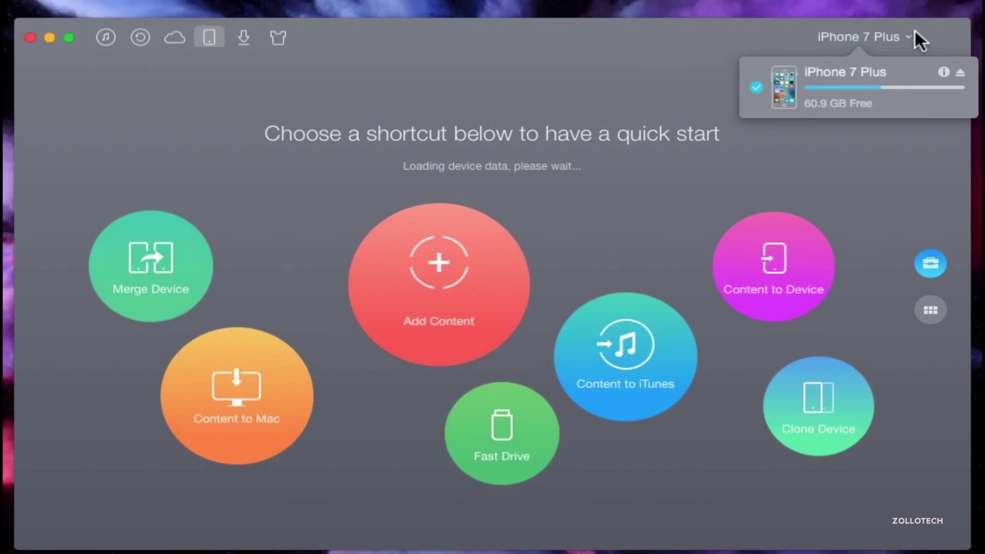